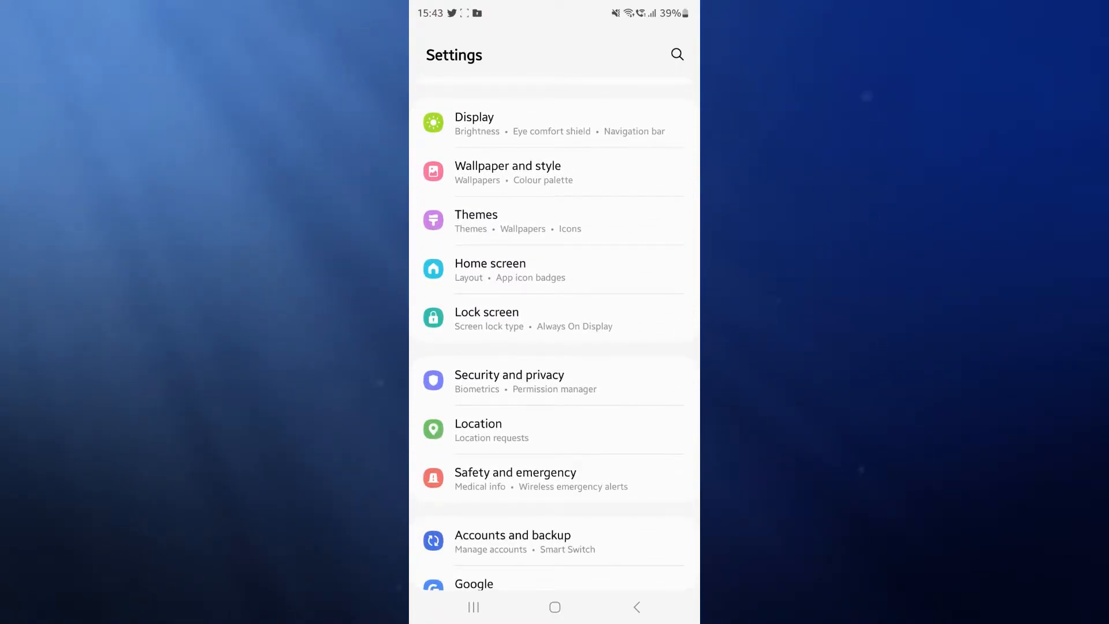
# Enter Security and privacy and start Secure Folder setup, reaching its welcome screen.
pyautogui.click(555, 381)
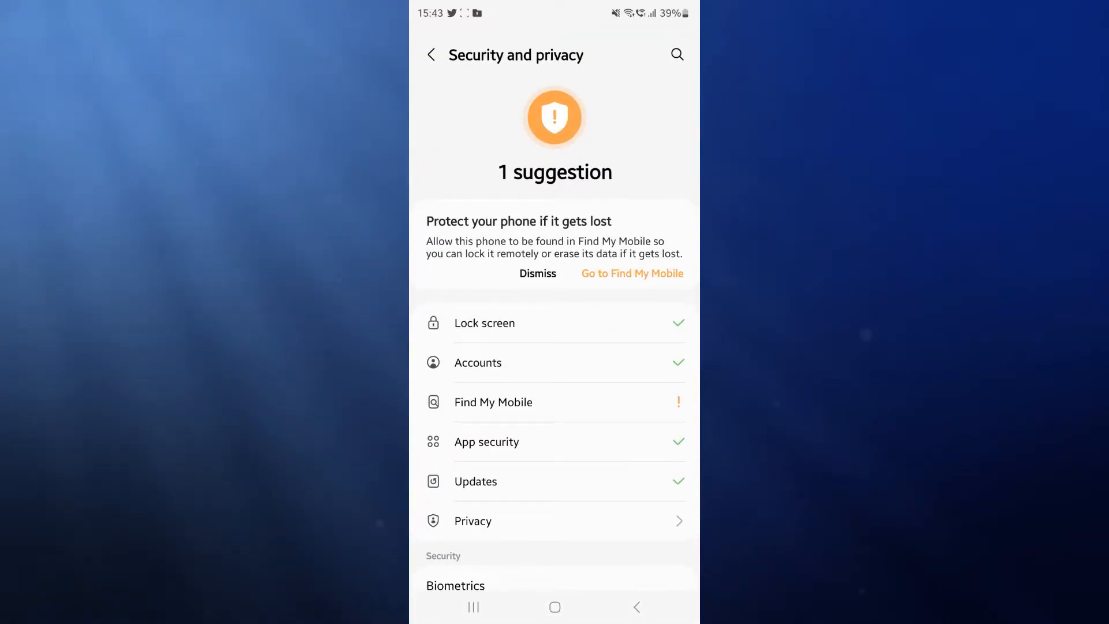
pyautogui.scroll(-5, 555, 347)
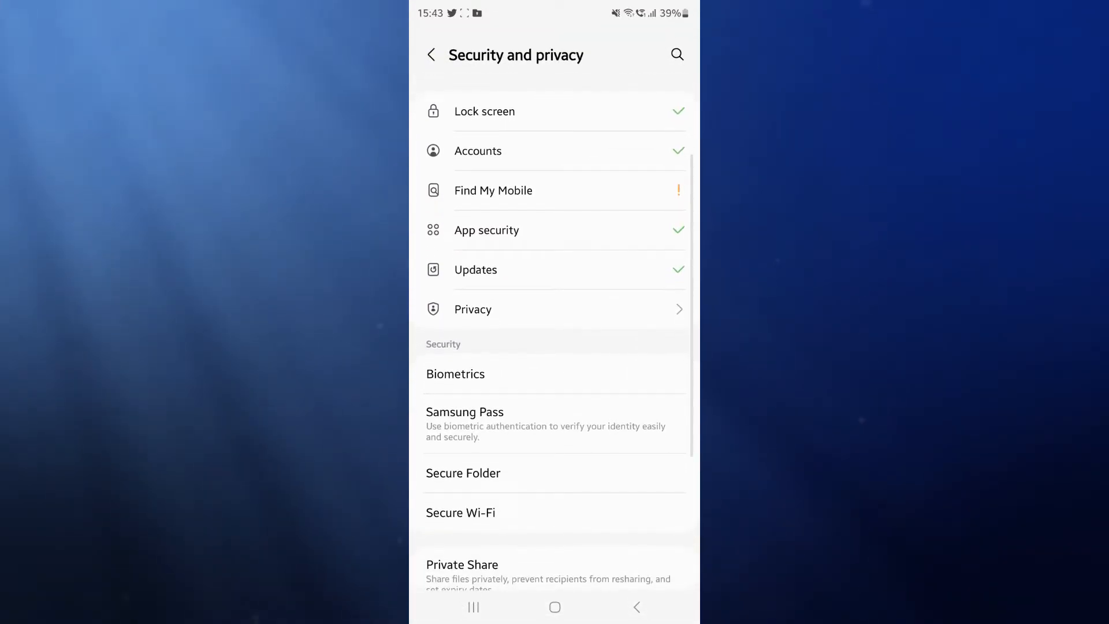
pyautogui.scroll(-2, 554, 347)
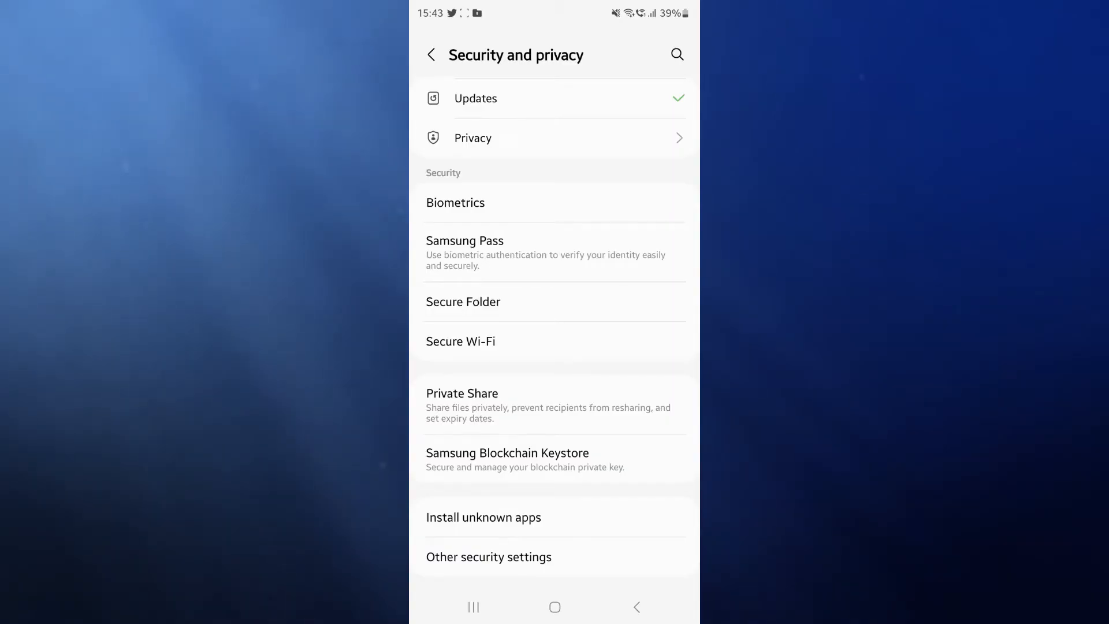
pyautogui.click(554, 302)
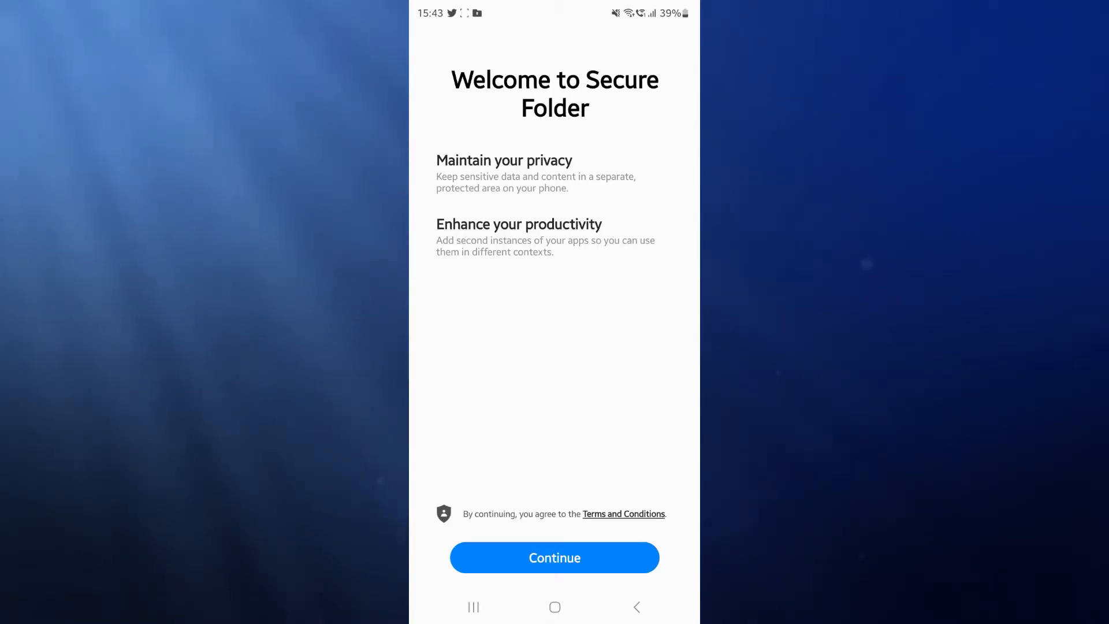
# Accept the terms and grant permissions so the secure folder is created.
pyautogui.click(555, 556)
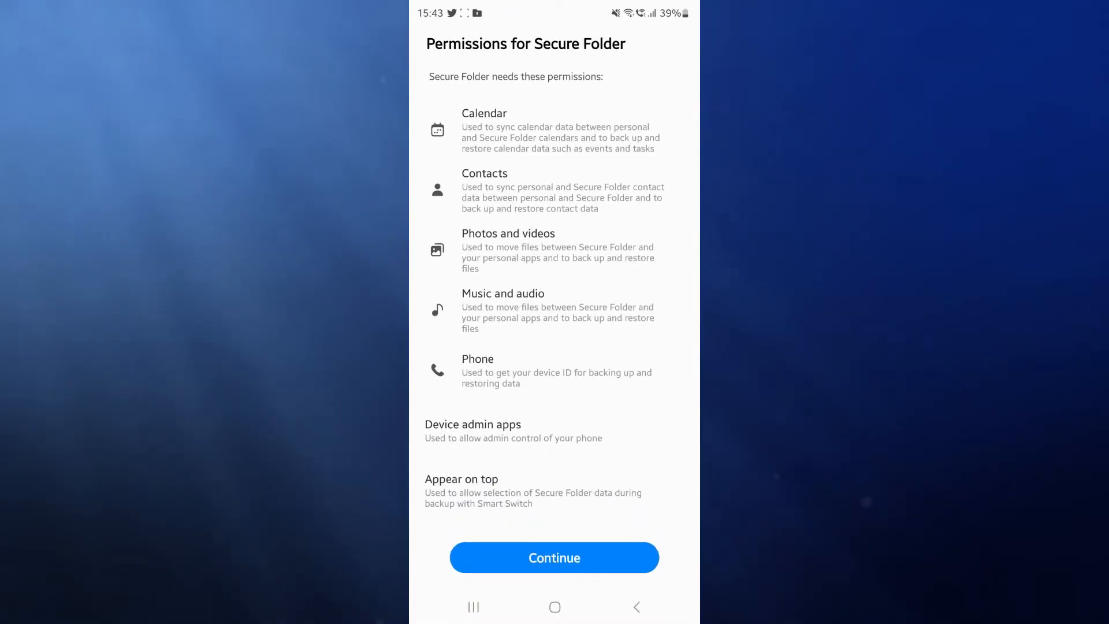
pyautogui.click(555, 557)
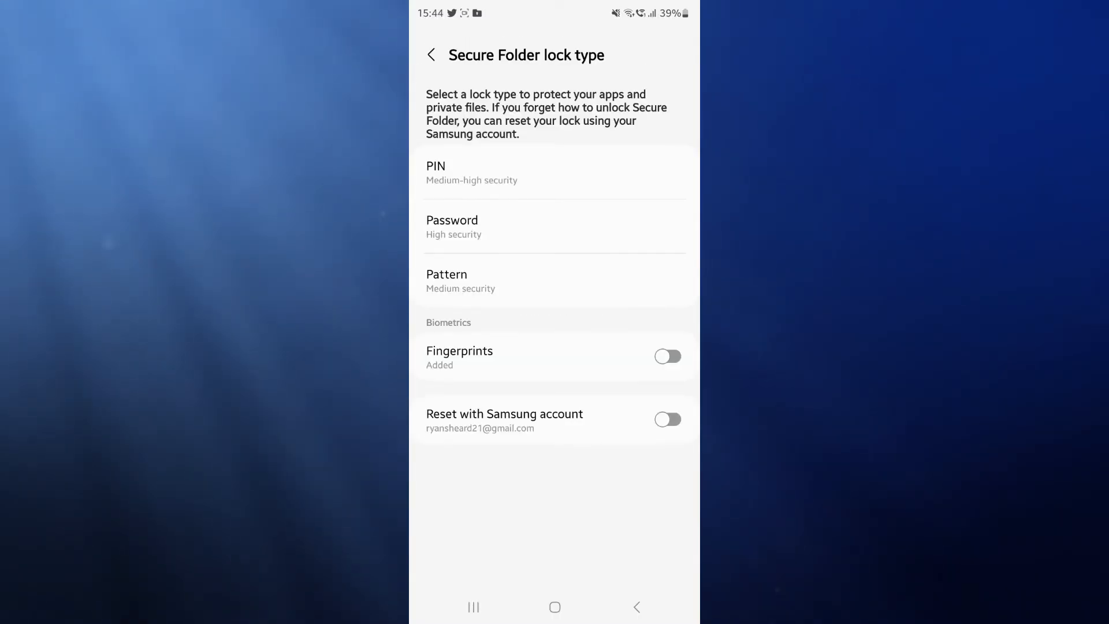
# Choose Pattern as the lock type for the new Secure Folder.
pyautogui.click(502, 280)
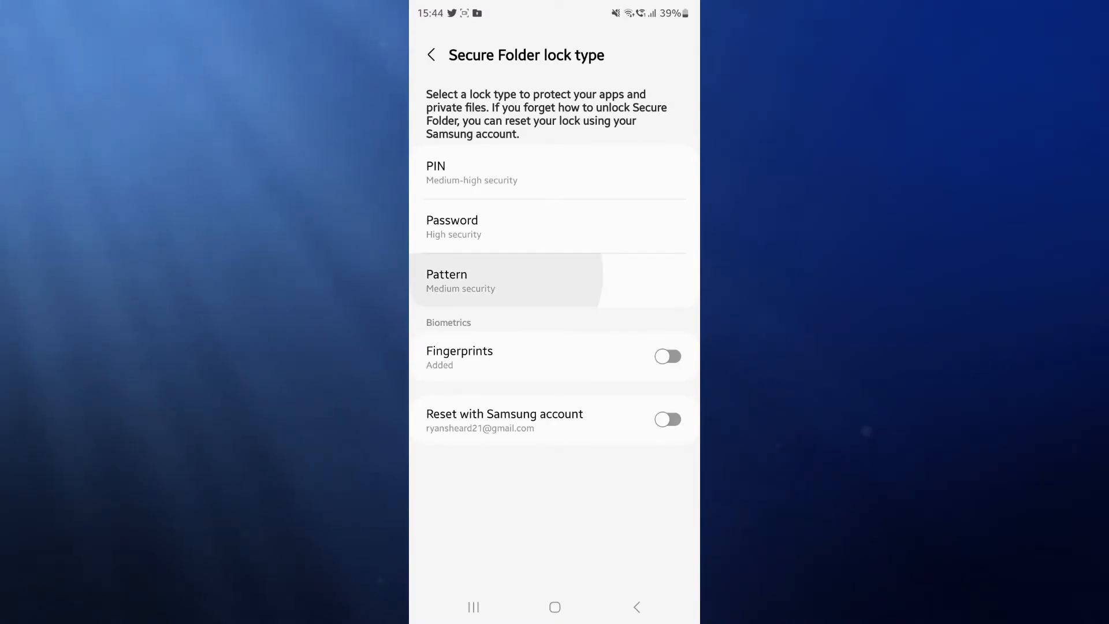